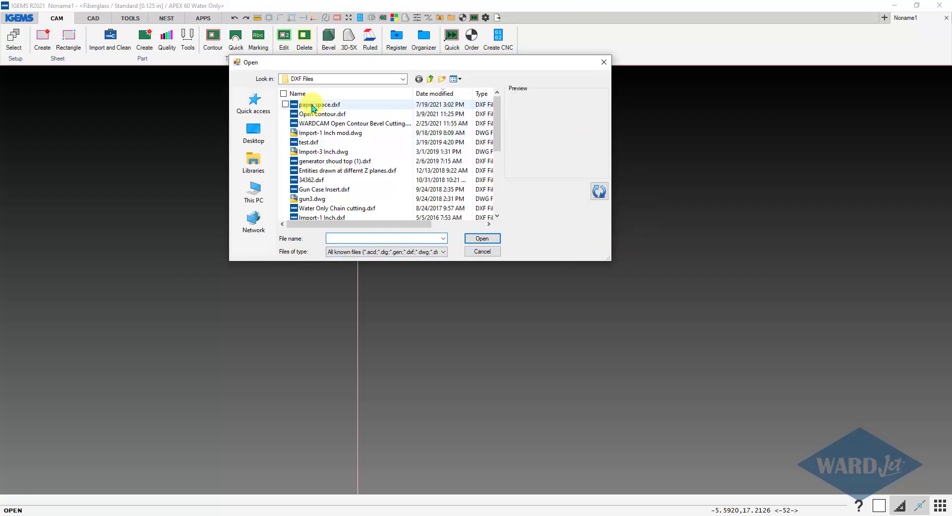
Select paper space.dxf in the Open dialog and open it
left_click(330, 104)
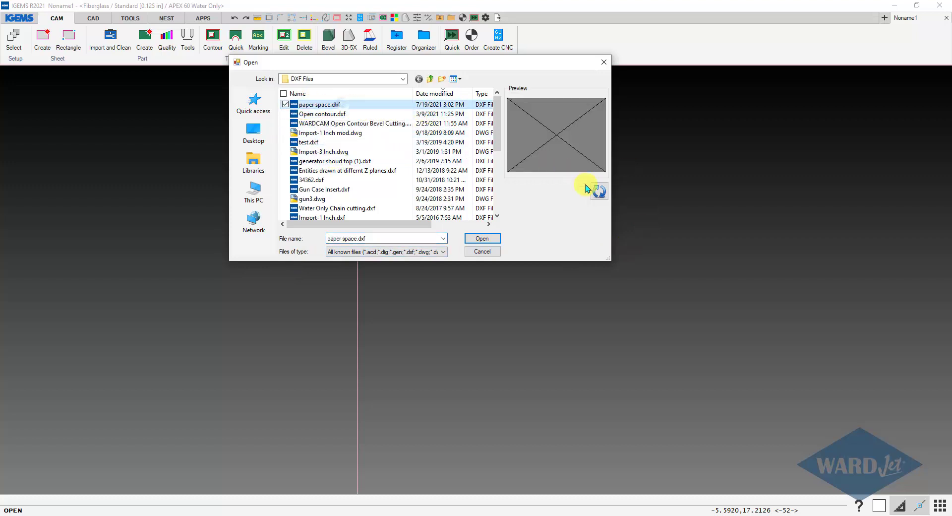
left_click_drag(611, 253, 816, 263)
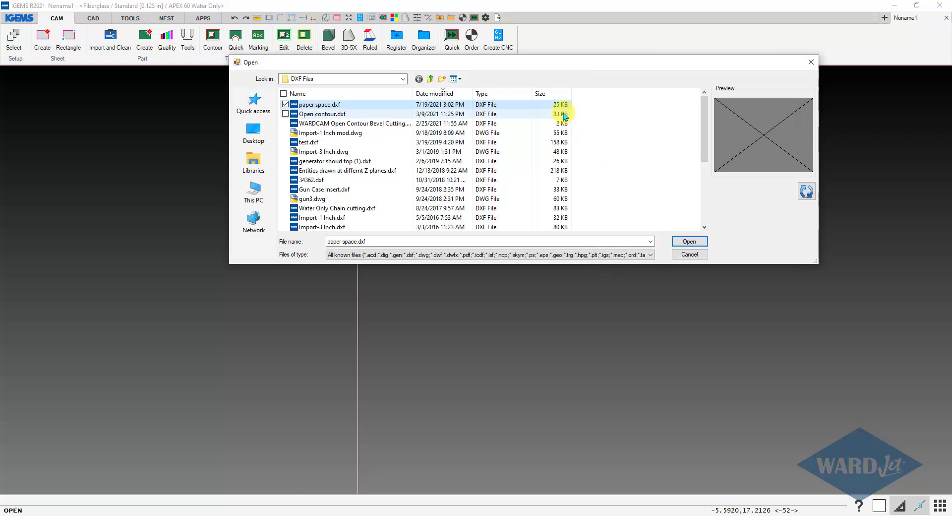
left_click(689, 241)
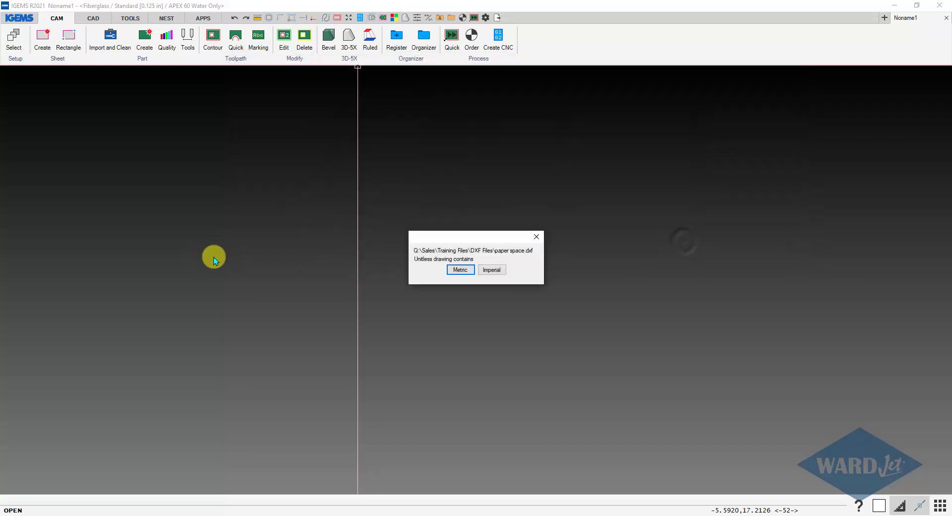
Import the drawing as imperial, then review its layers (0 and axes) without changes
left_click(490, 270)
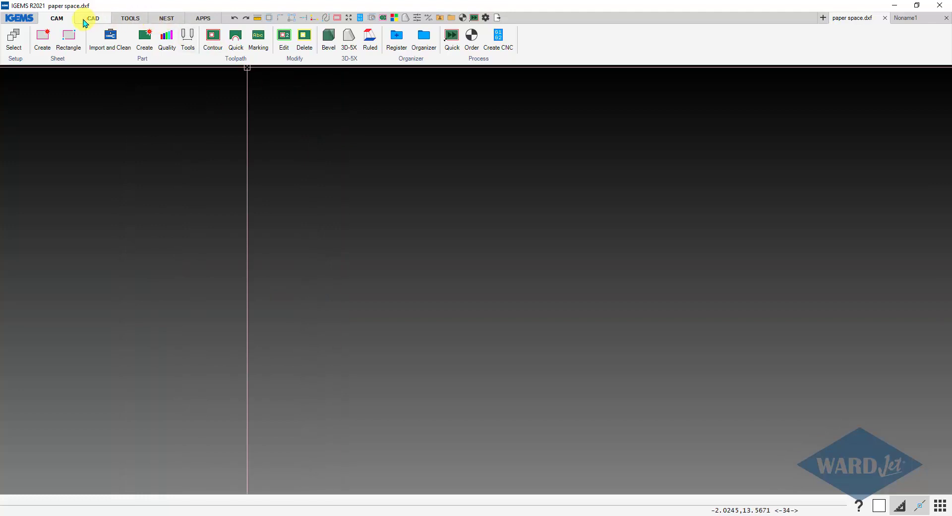
left_click(88, 19)
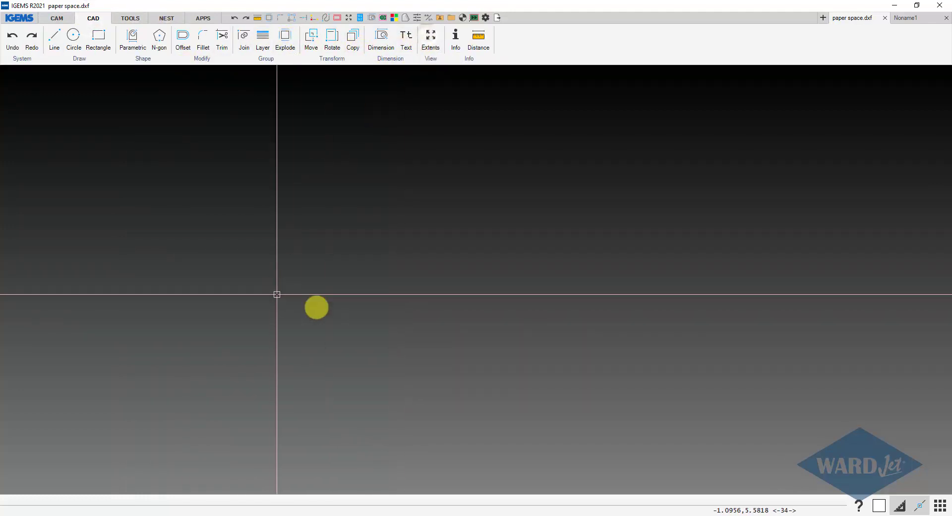
left_click(265, 40)
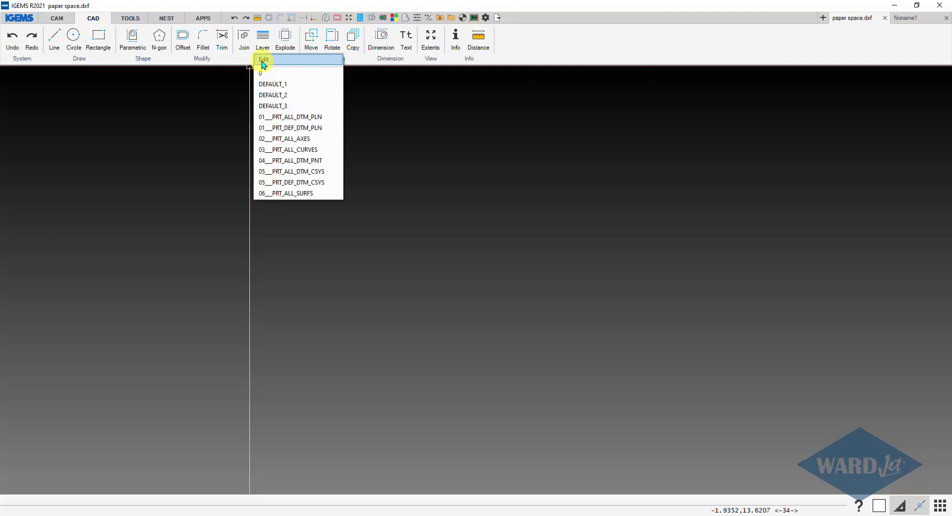
left_click(263, 60)
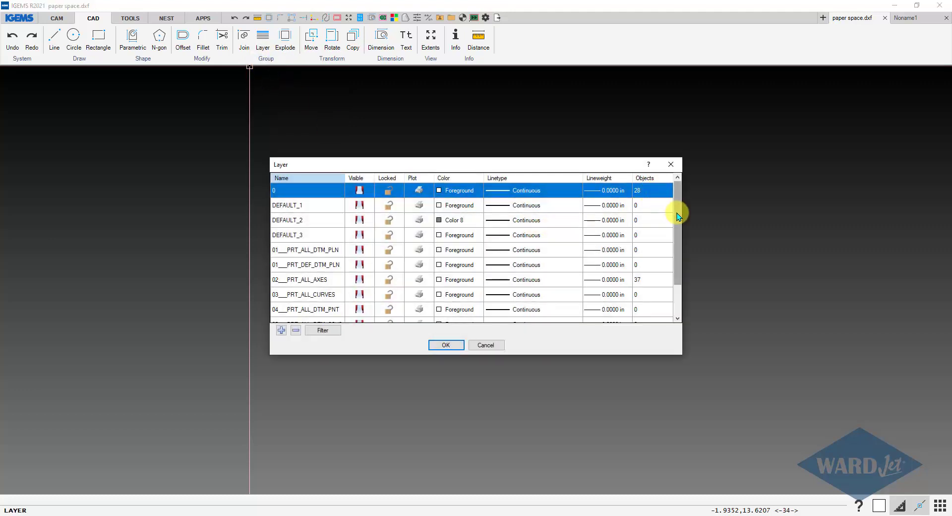
left_click_drag(677, 213, 676, 191)
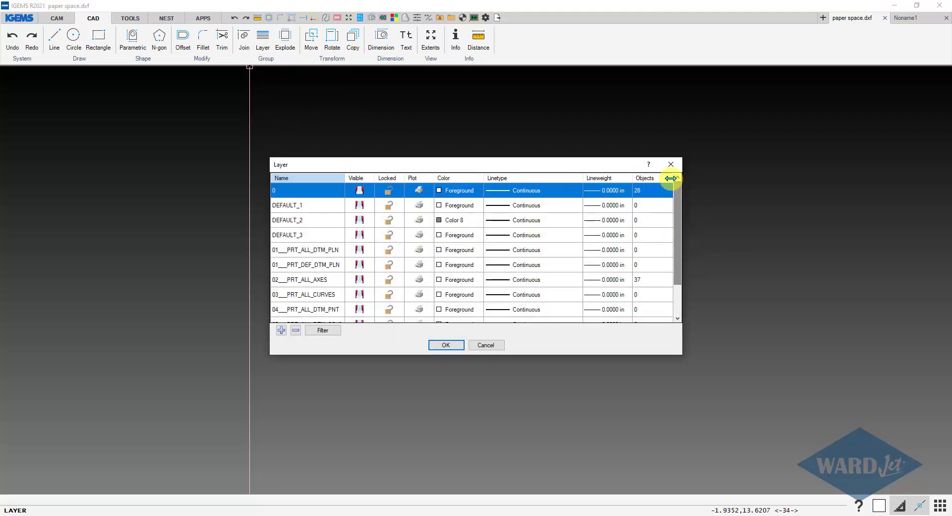
left_click(483, 345)
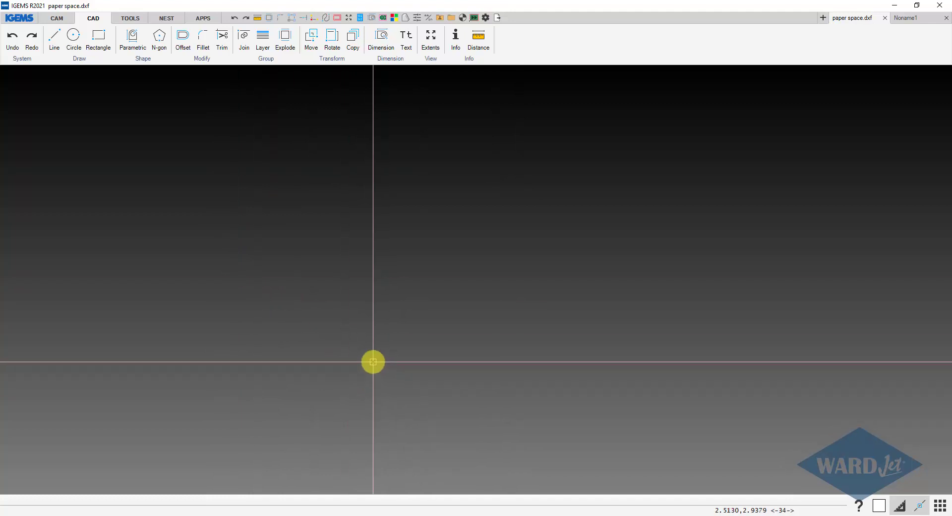
Inspect fanshroud.dxf's model space and FANSHROUD_1 layout in AutoCAD LT, then close and minimize AutoCAD
left_click(351, 479)
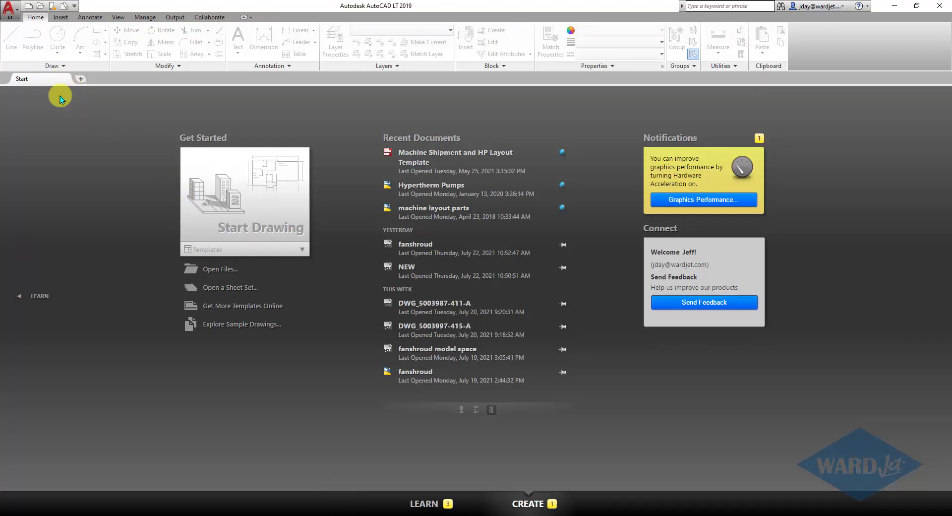
left_click(40, 8)
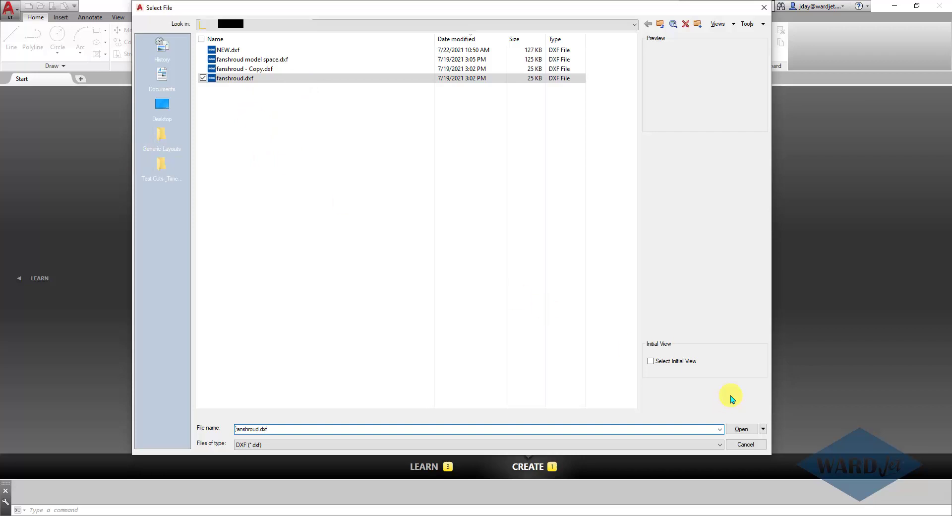
left_click(741, 429)
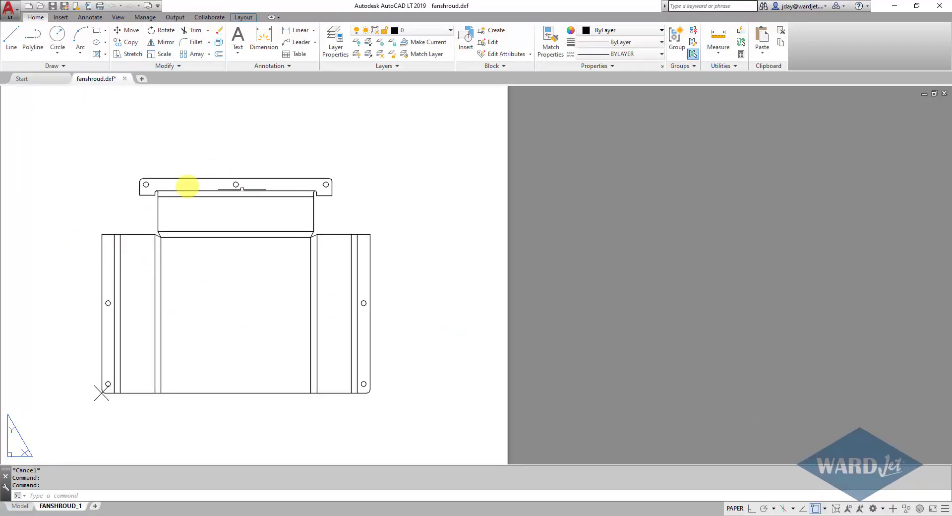
left_click(20, 505)
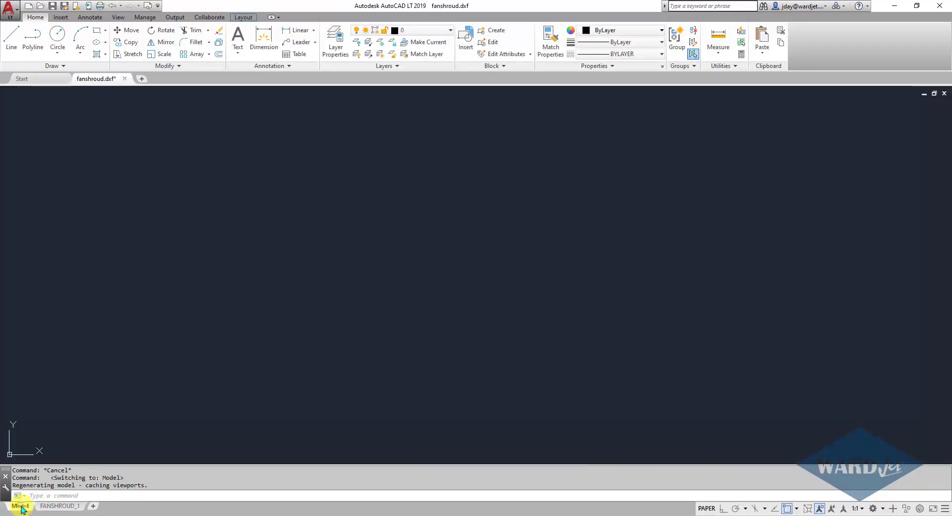
left_click(63, 505)
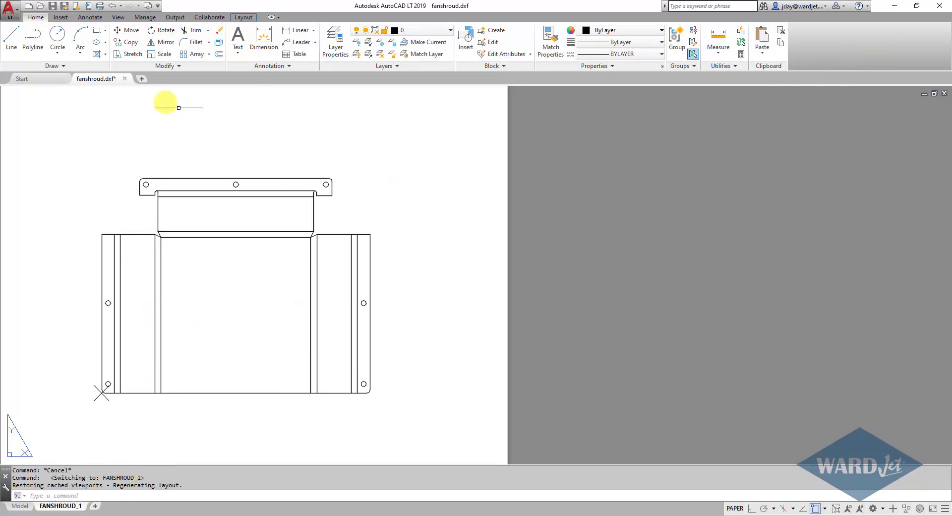
left_click(124, 78)
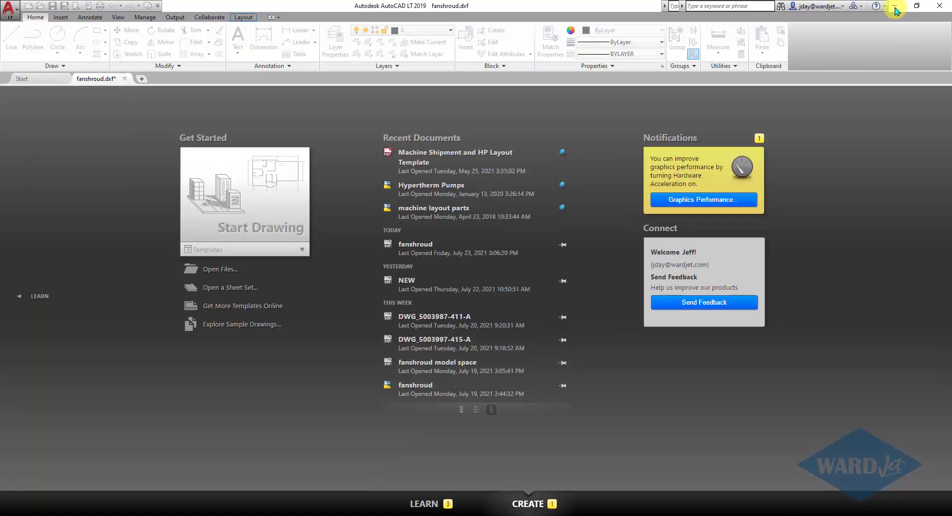
left_click(895, 7)
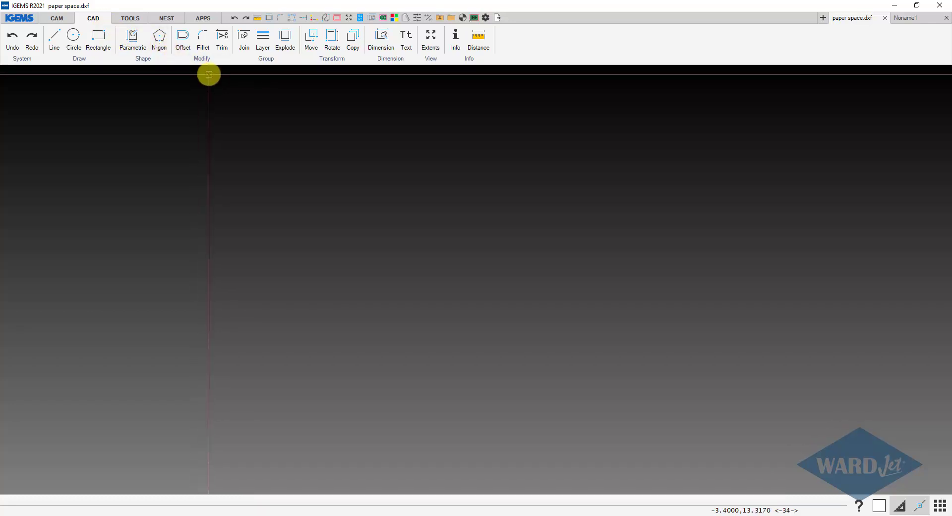
Set up inserting block SHEET1_1_FANSHROUD_1 at 0,0, scale 1, rotation 0°
left_click(266, 59)
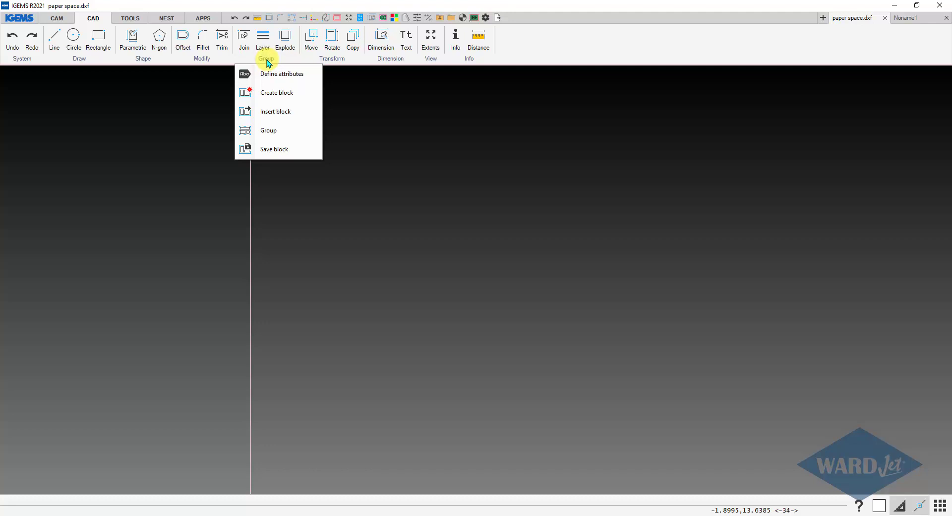
left_click(272, 113)
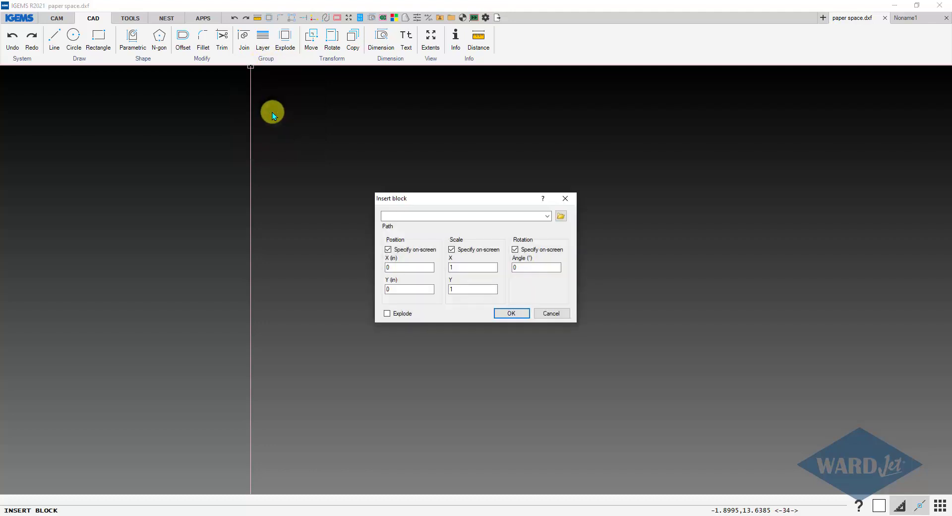
left_click(547, 218)
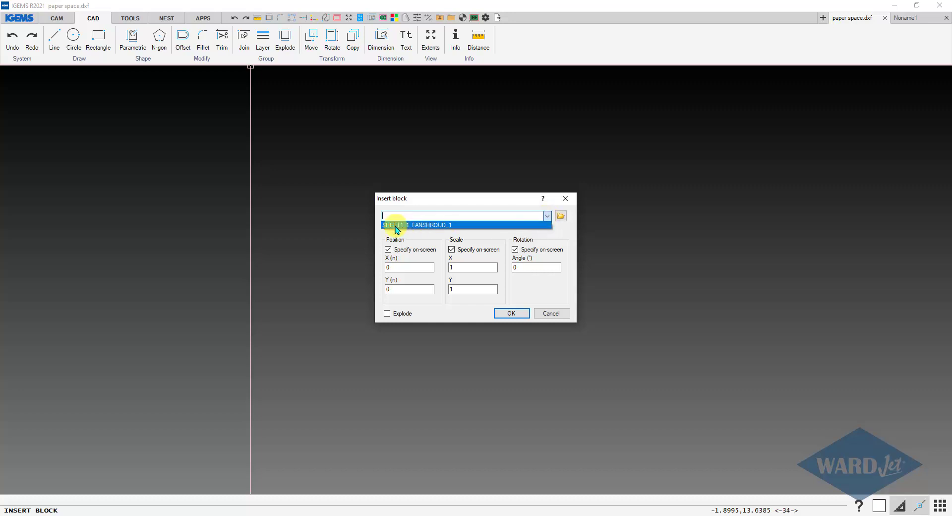
left_click(424, 226)
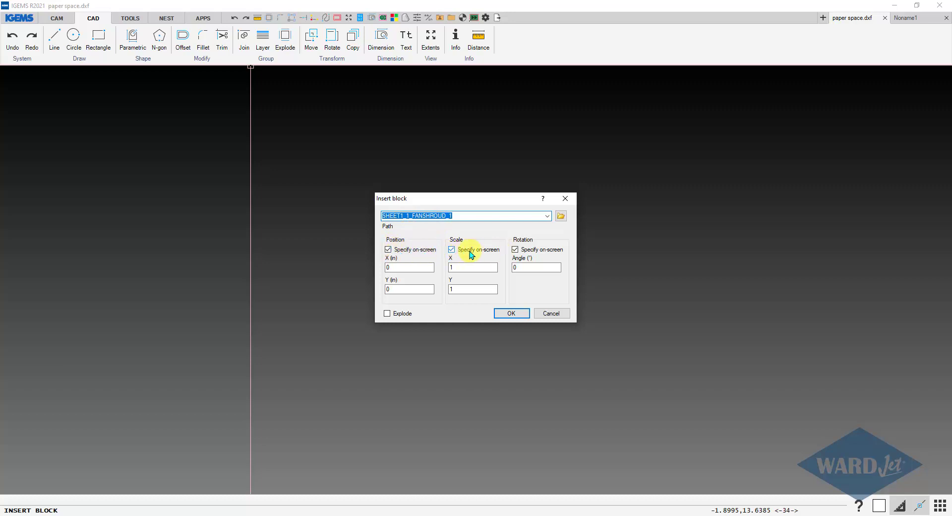
left_click(402, 253)
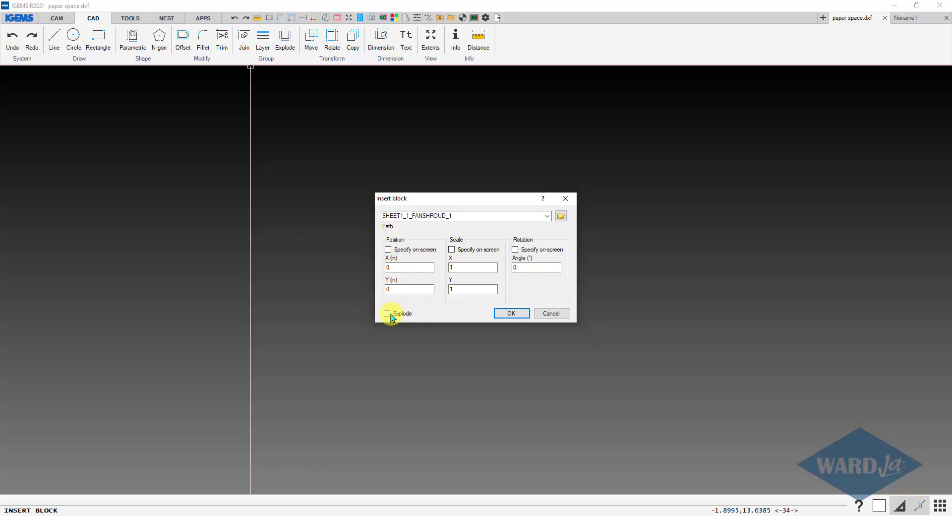
Insert the block, zoom to extents, and window-select the whole fan shroud
left_click(503, 316)
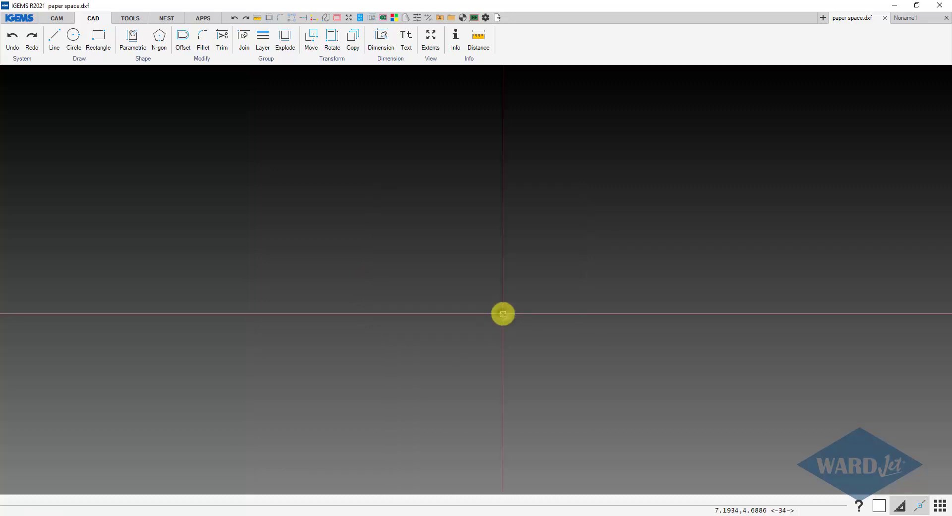
left_click(434, 43)
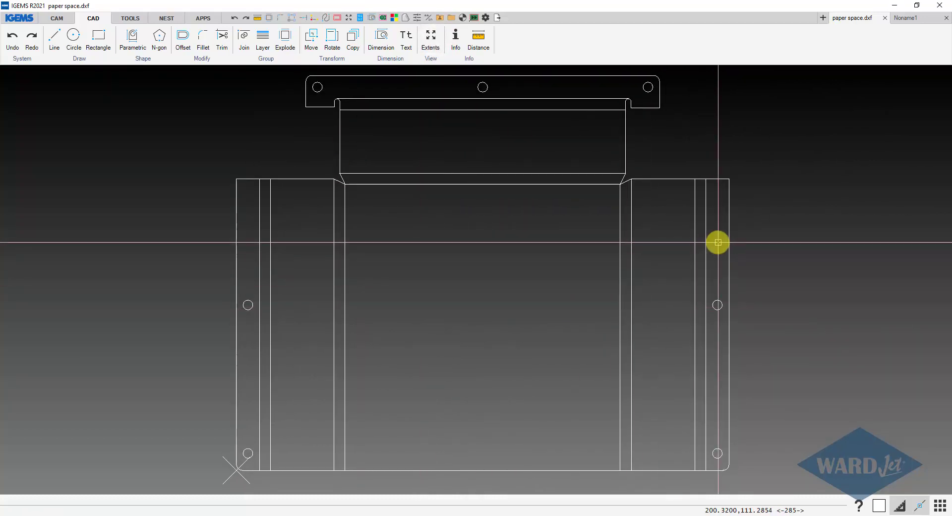
left_click_drag(715, 243, 258, 263)
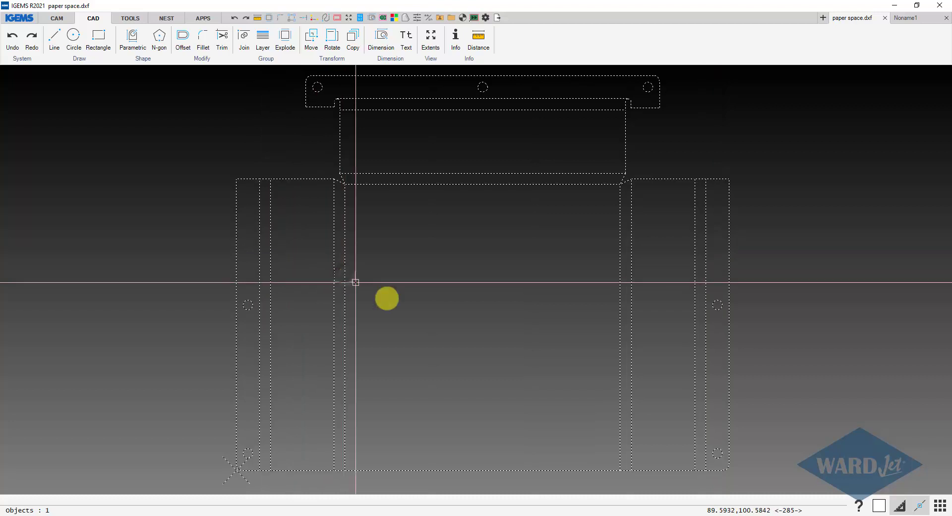
Choose AWJ WARDJET 2D with Aluminium Standard 0.125 in, then window-select the part
scroll(322, 381, "down", 2)
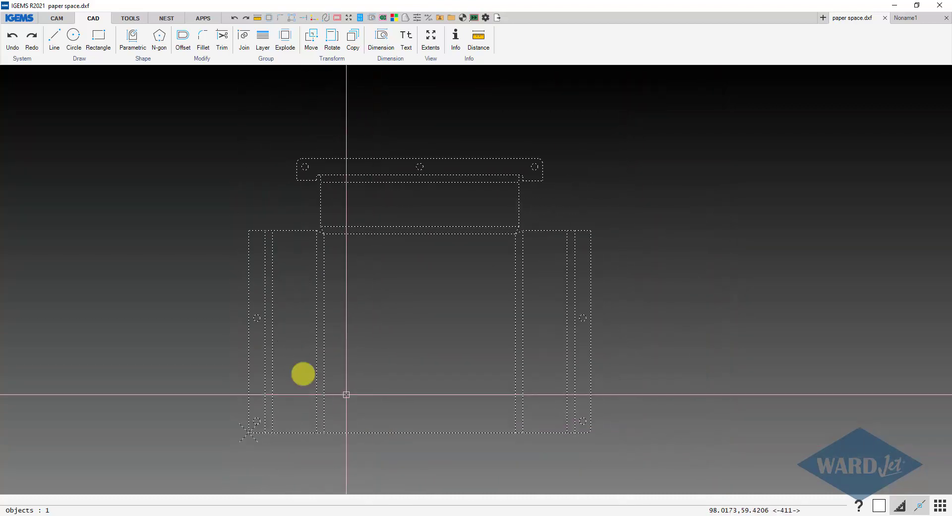
left_click(67, 23)
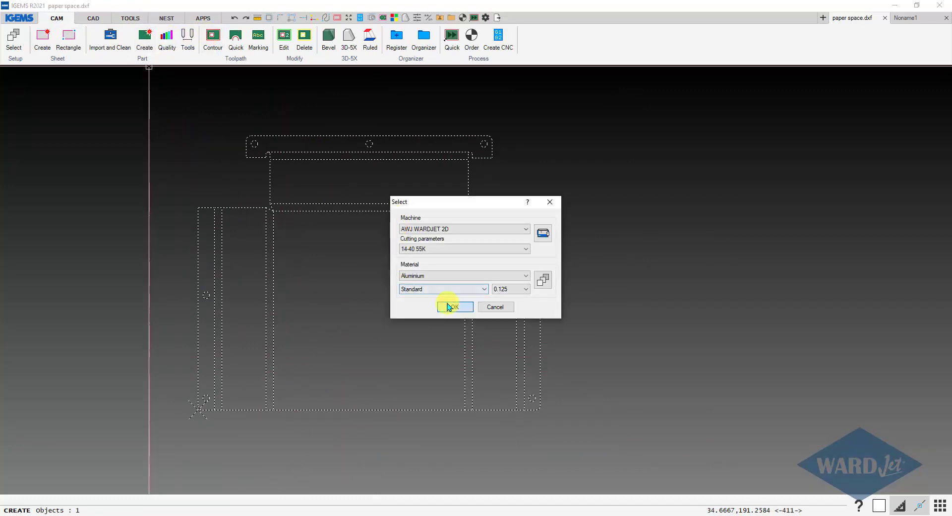
left_click(448, 306)
mouse_move(110, 99)
left_mouse_down()
mouse_move(614, 407)
mouse_move(642, 451)
left_mouse_up()
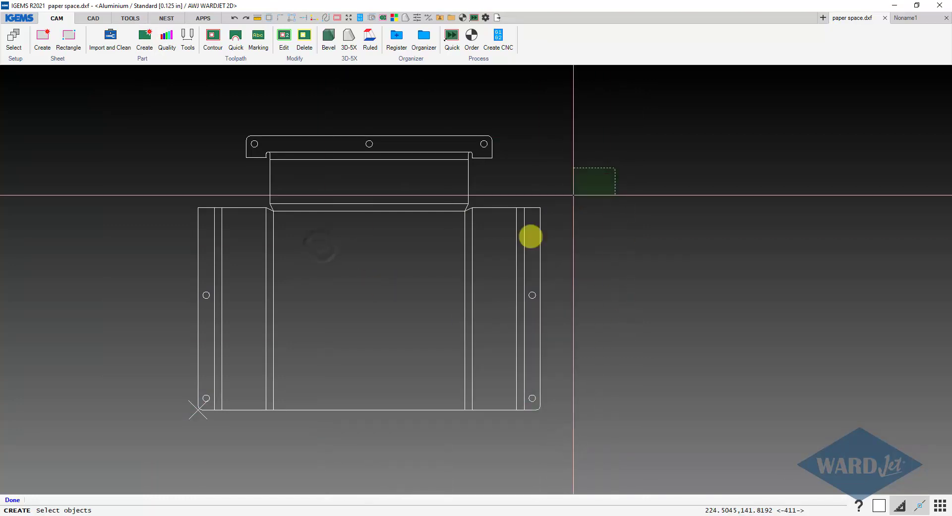
left_click_drag(127, 115, 662, 446)
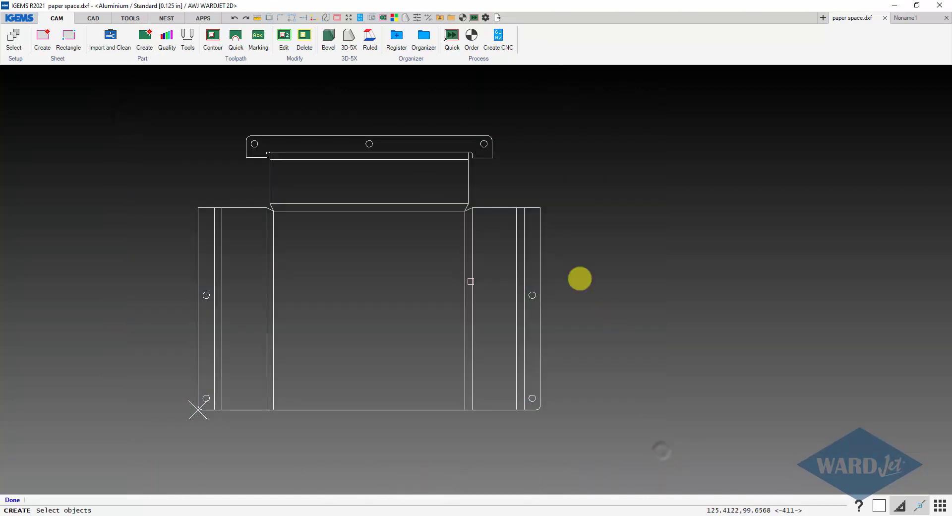
Explode the fan shroud block and select its vertical and top-section fold lines
left_click(308, 136)
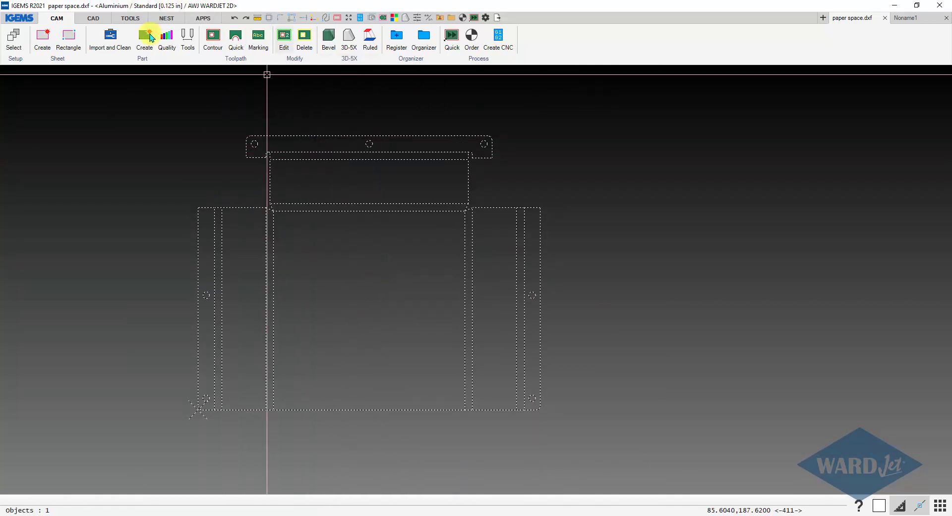
left_click(93, 18)
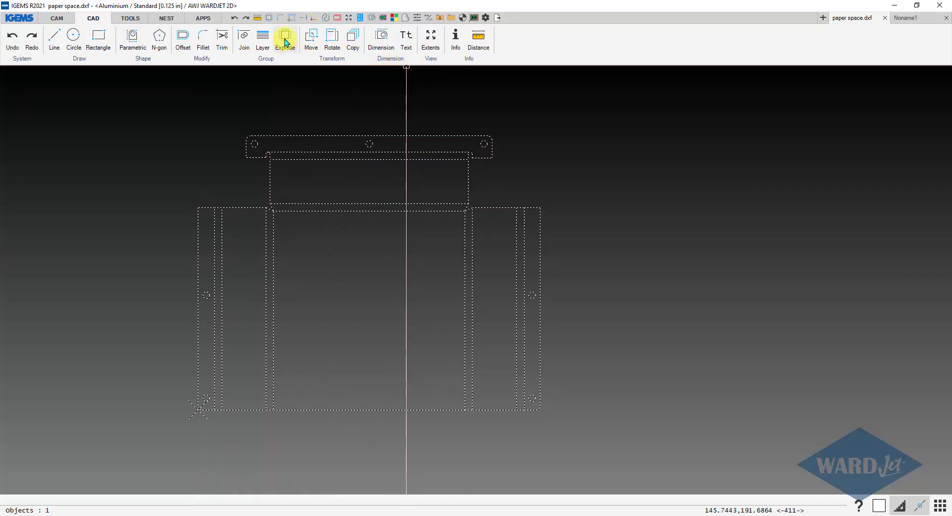
left_click(285, 43)
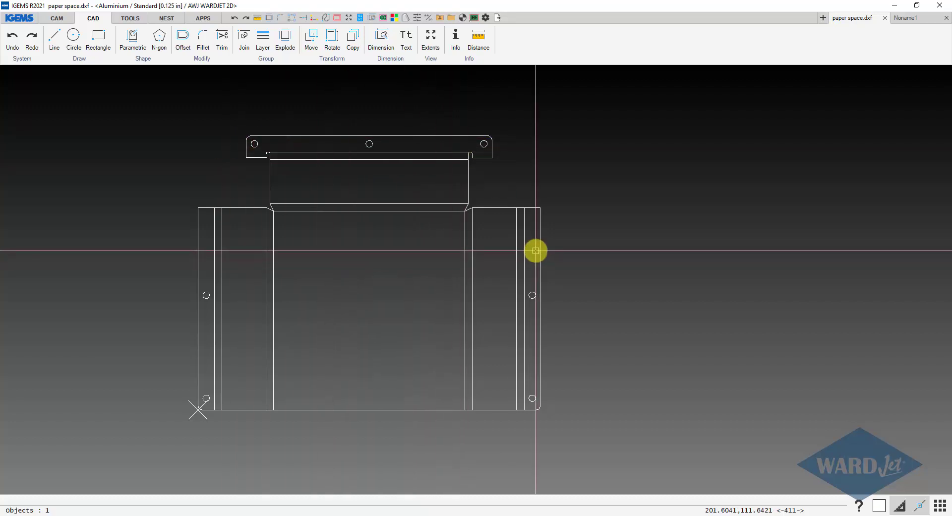
left_click_drag(530, 258, 213, 259)
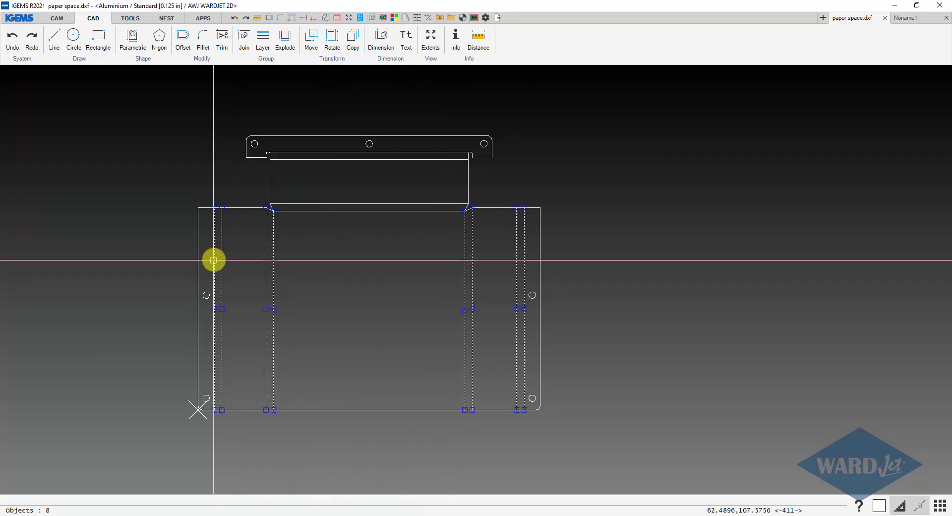
left_click_drag(361, 238, 328, 151)
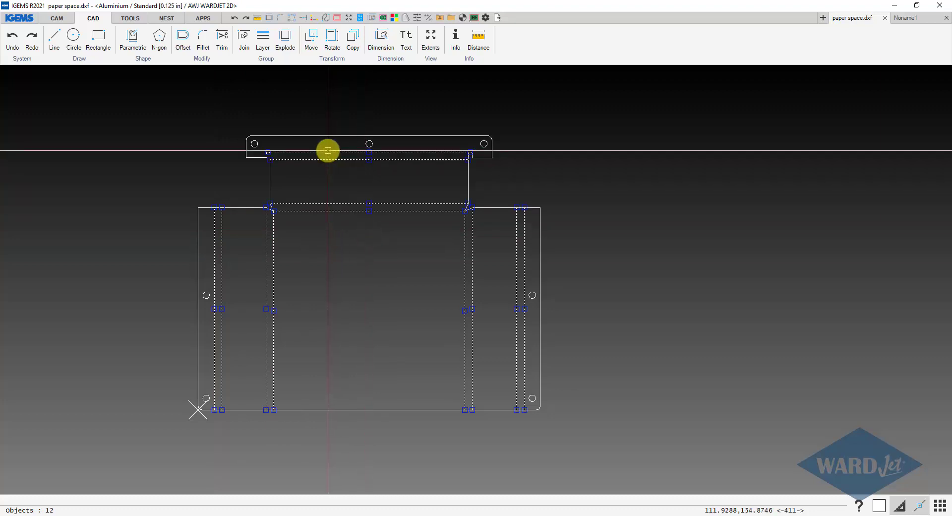
Delete the fold lines, create a toolpath part from the outline, then undo both
key("Delete")
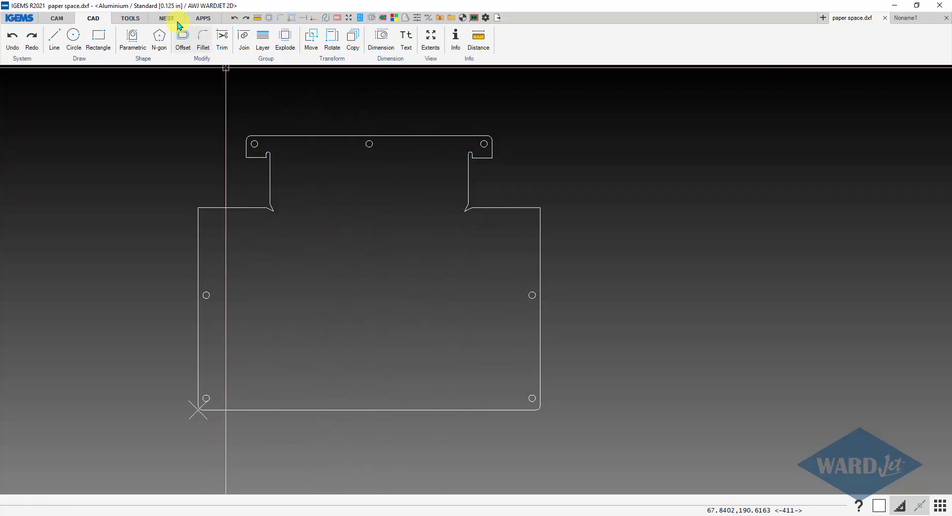
left_click(67, 19)
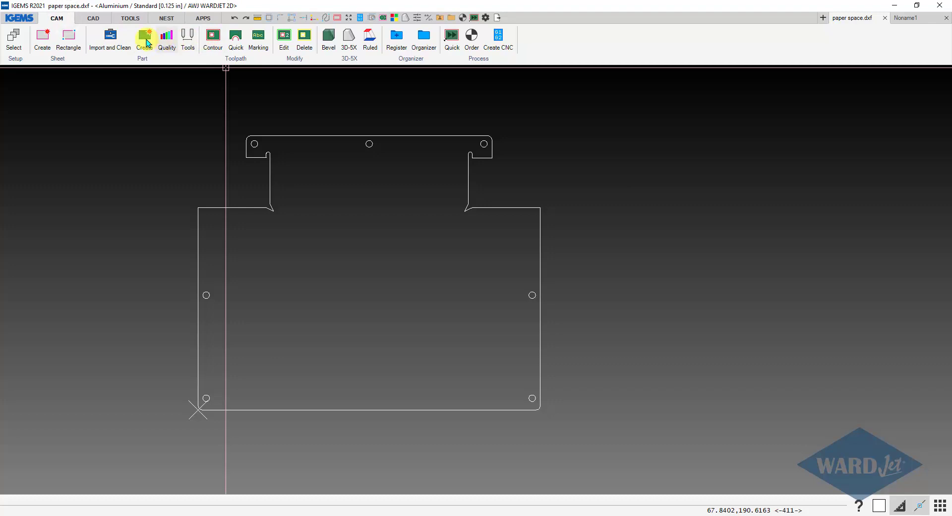
left_click(147, 43)
left_click_drag(138, 111, 556, 412)
right_click(634, 473)
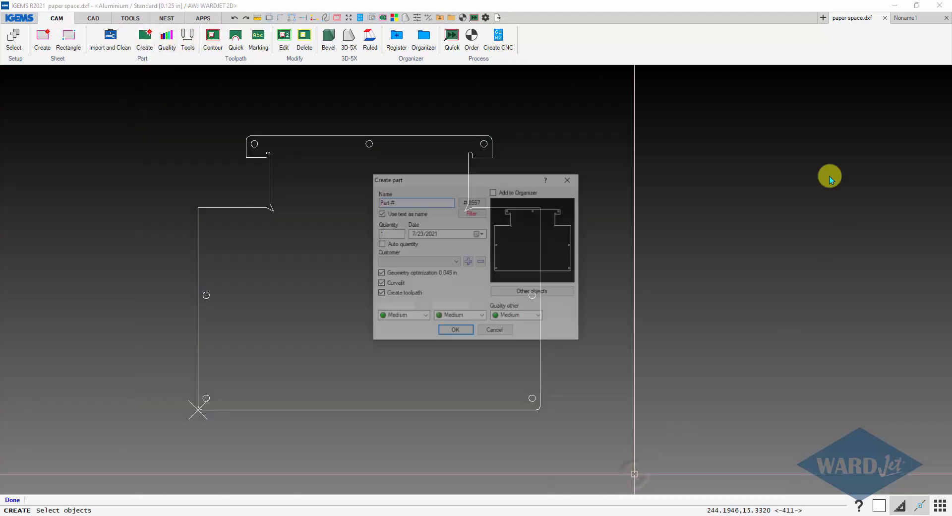
left_click(455, 331)
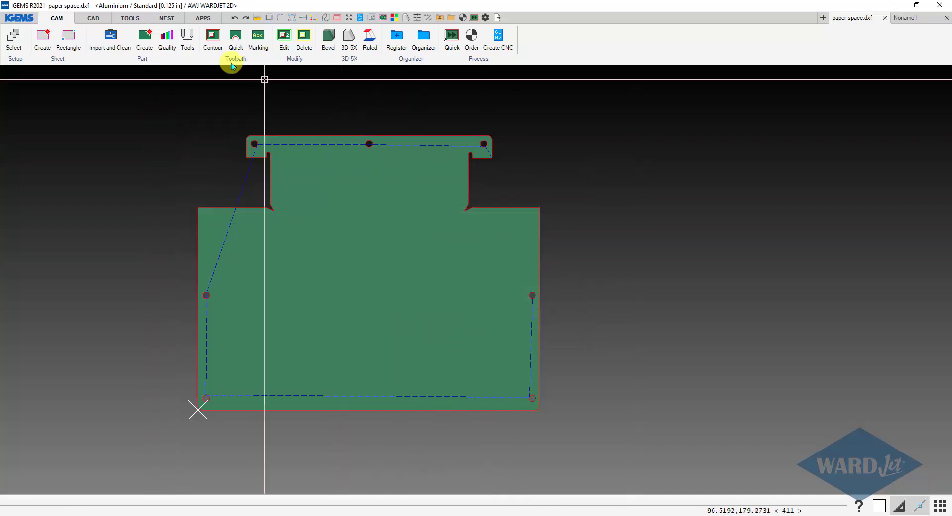
left_click(234, 19)
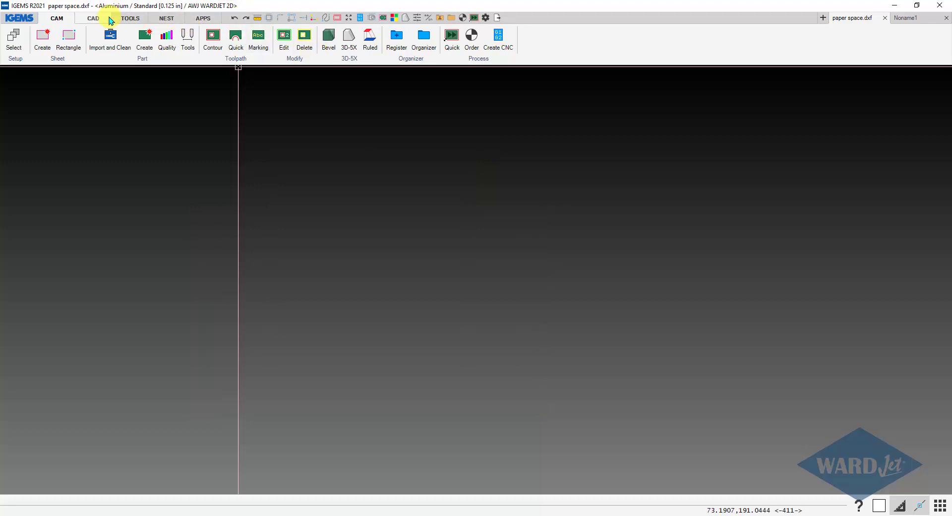
Re-insert block SHEET1_1_FANSHROUD_1 with the Explode option enabled
left_click(95, 19)
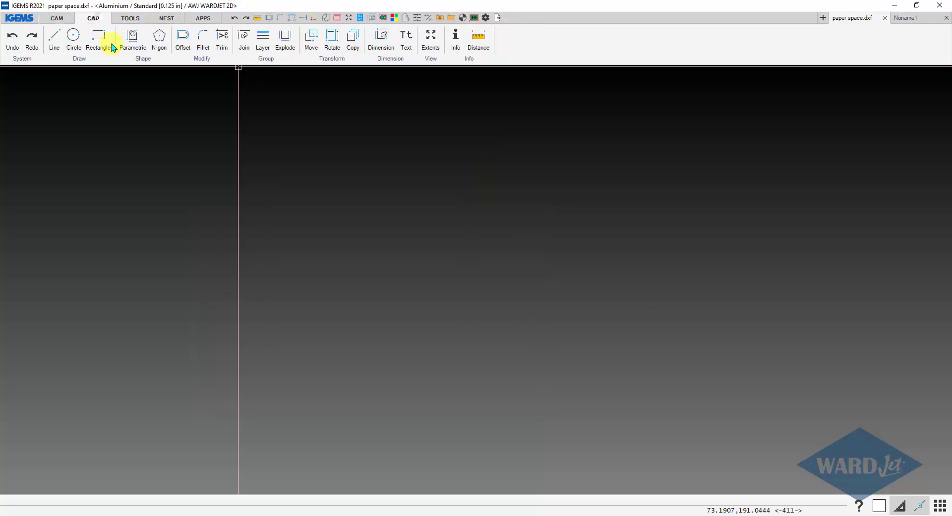
left_click(267, 60)
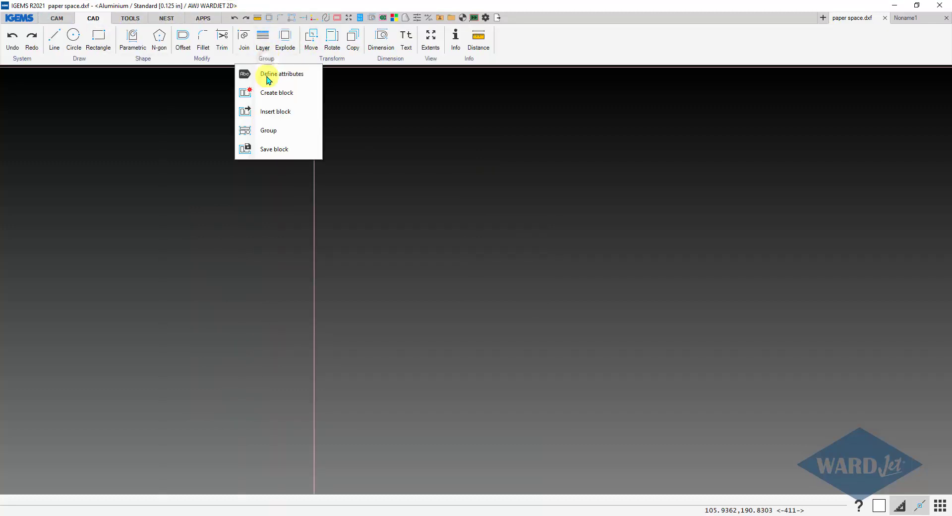
left_click(270, 108)
left_click(545, 217)
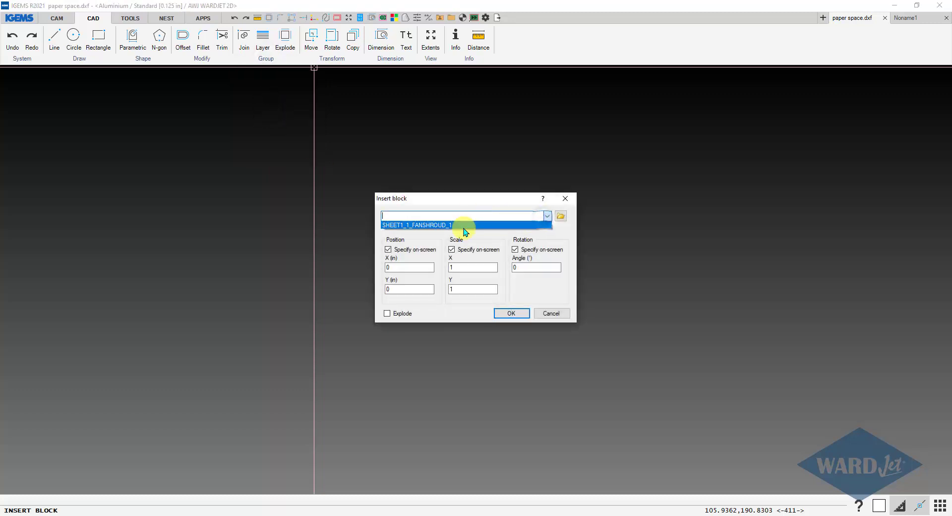
left_click(463, 224)
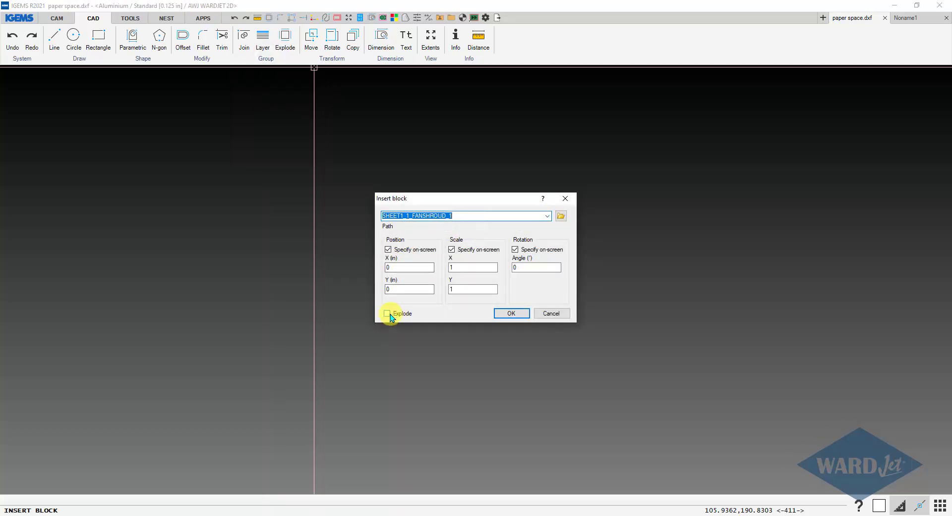
left_click(389, 314)
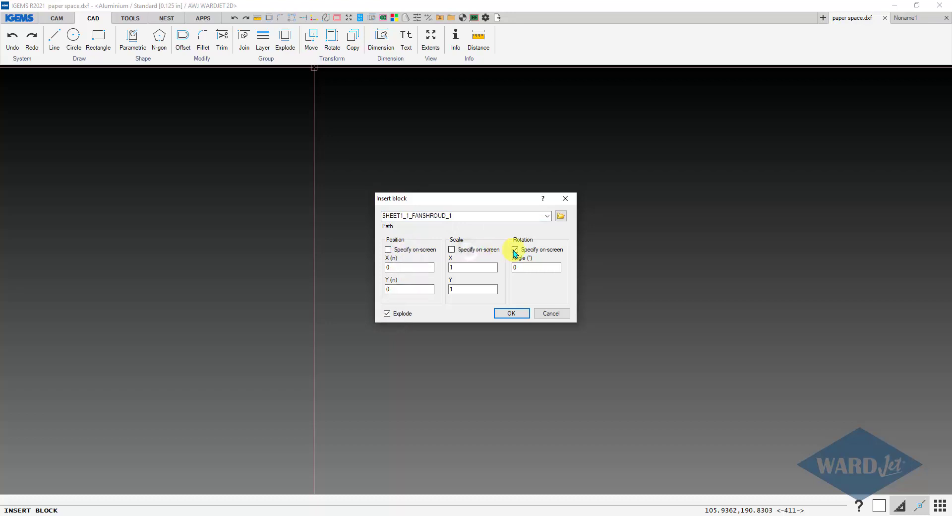
left_click(510, 313)
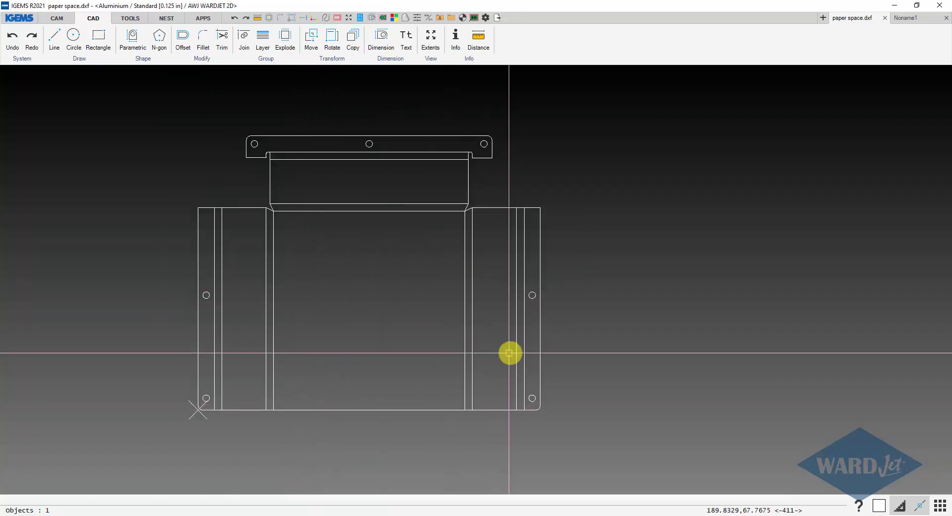
Delete the vertical and top-section fold lines from the shroud
left_click_drag(531, 354, 219, 336)
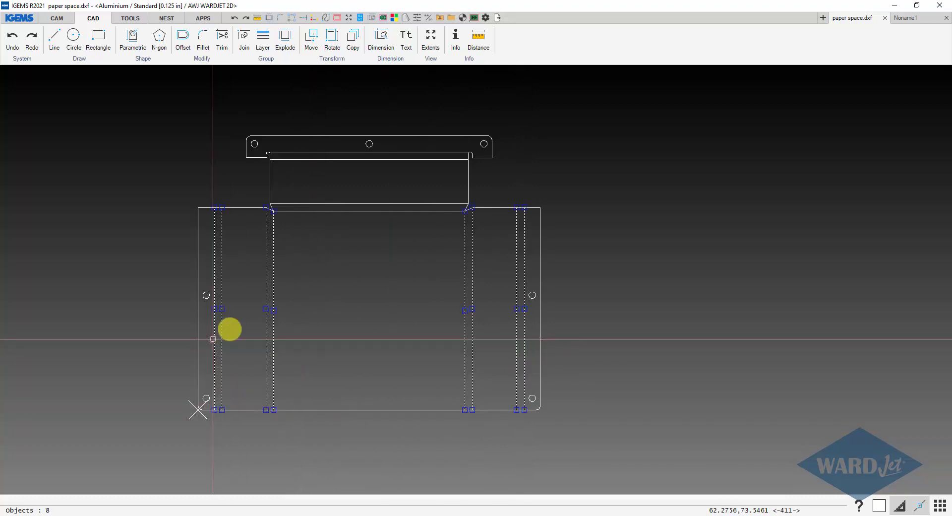
left_click_drag(396, 172, 388, 148)
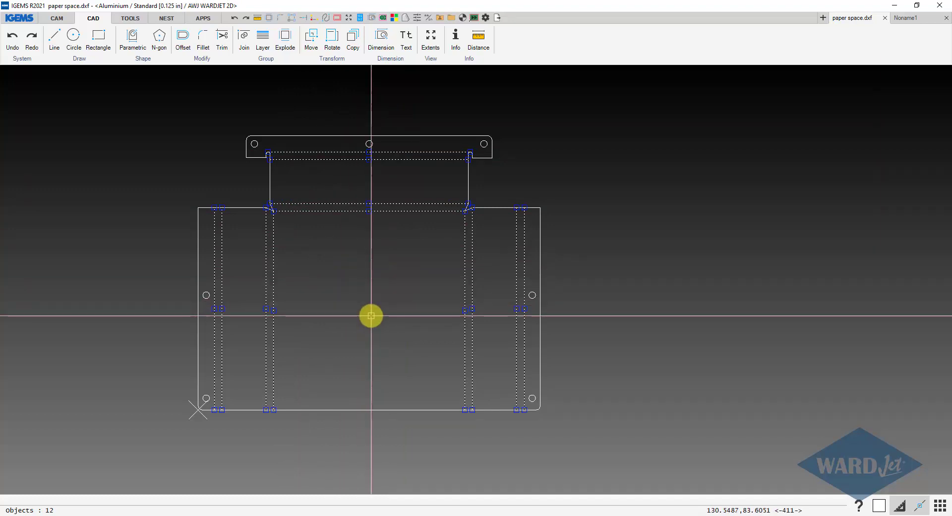
key("Delete")
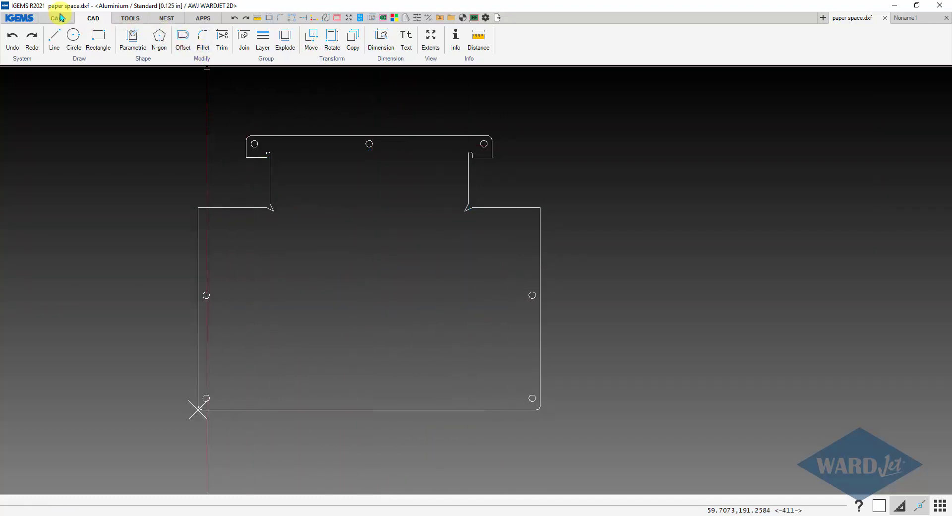
Start creating a CAM part from the window-selected flat shroud outline
left_click(57, 18)
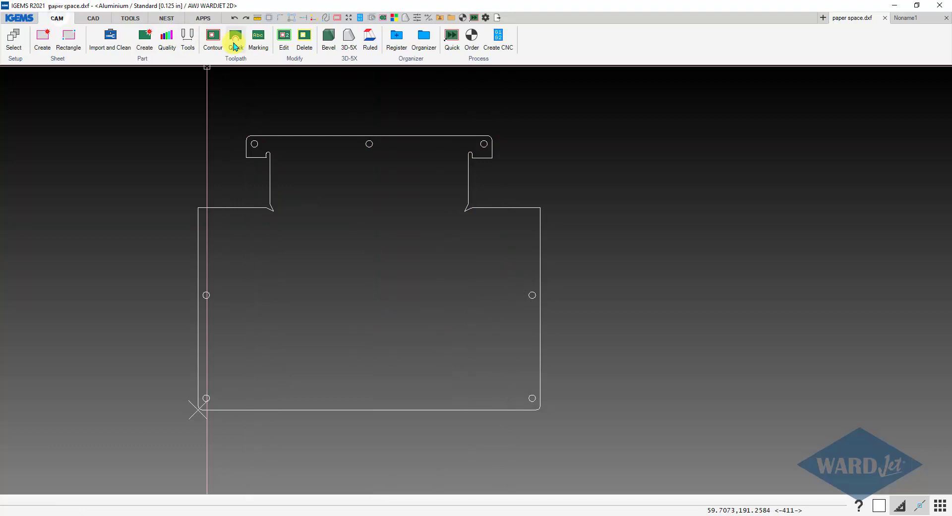
left_click(145, 42)
left_click_drag(140, 102, 659, 445)
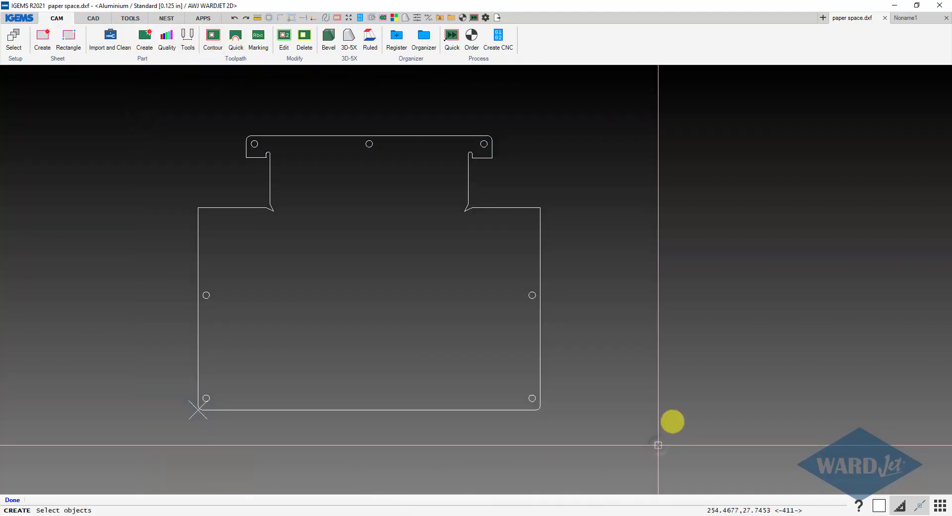